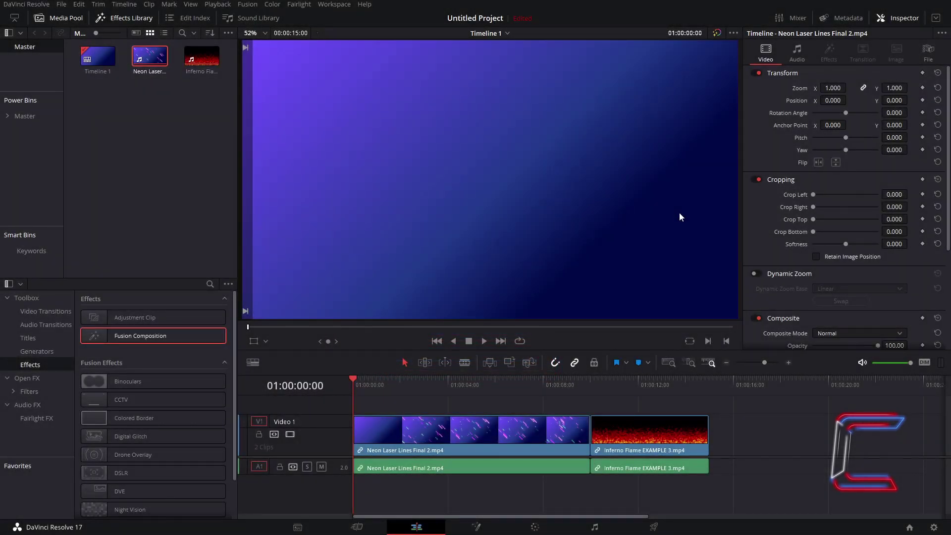
Check the Neon Laser Lines and Inferno Flame clip durations and locate each clip's end.
key("ctrl+d")
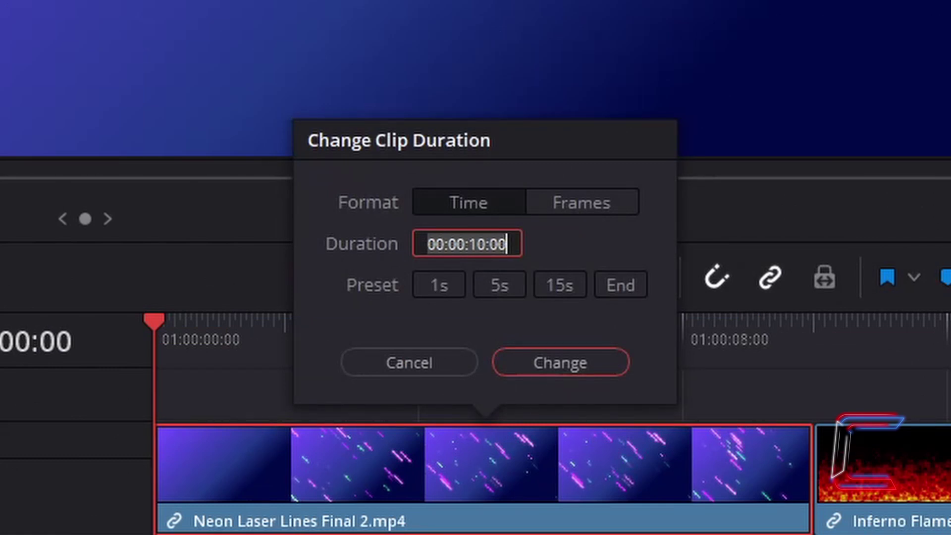
key("Return")
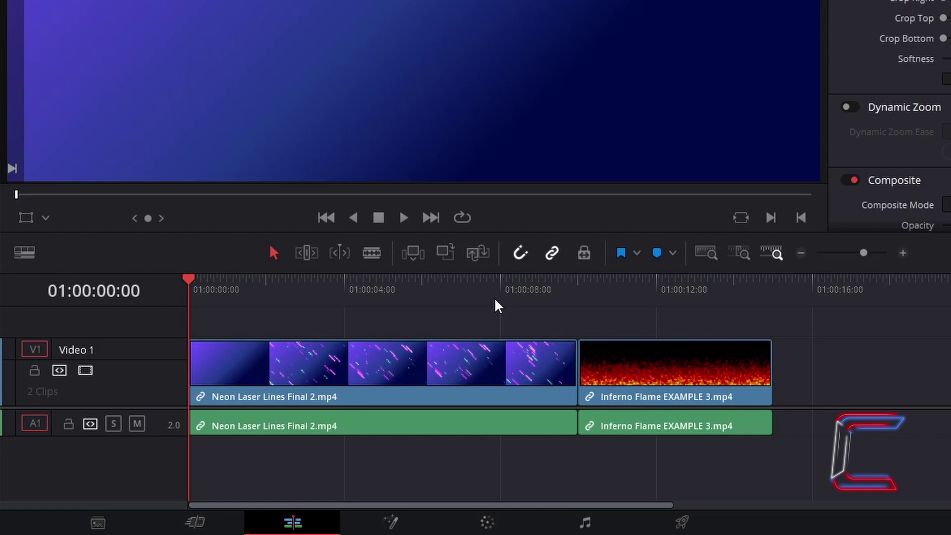
left_click(389, 378)
key("Down")
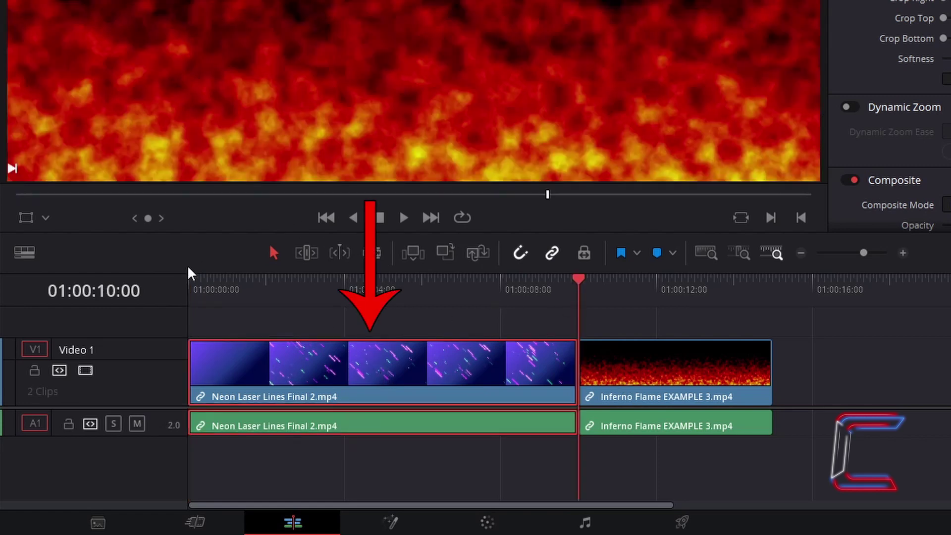
left_click(603, 361)
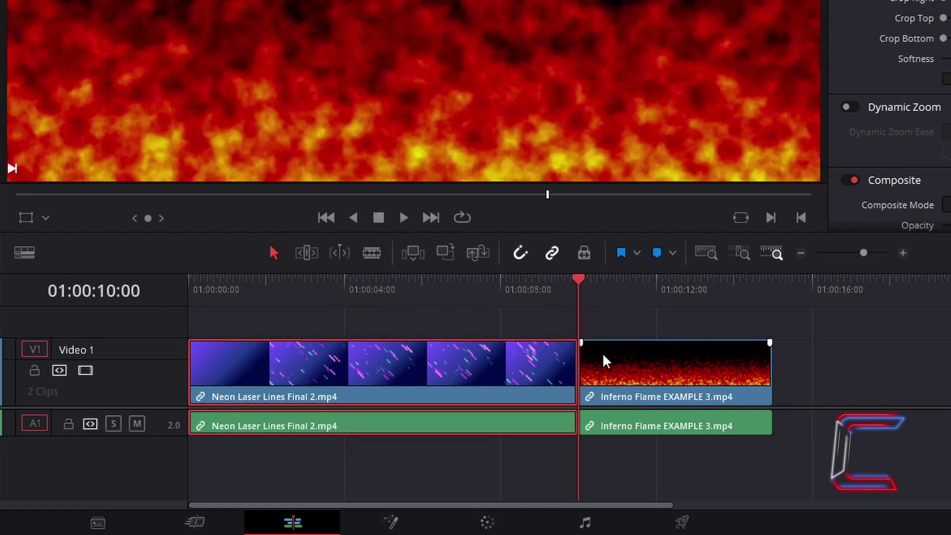
key("Down")
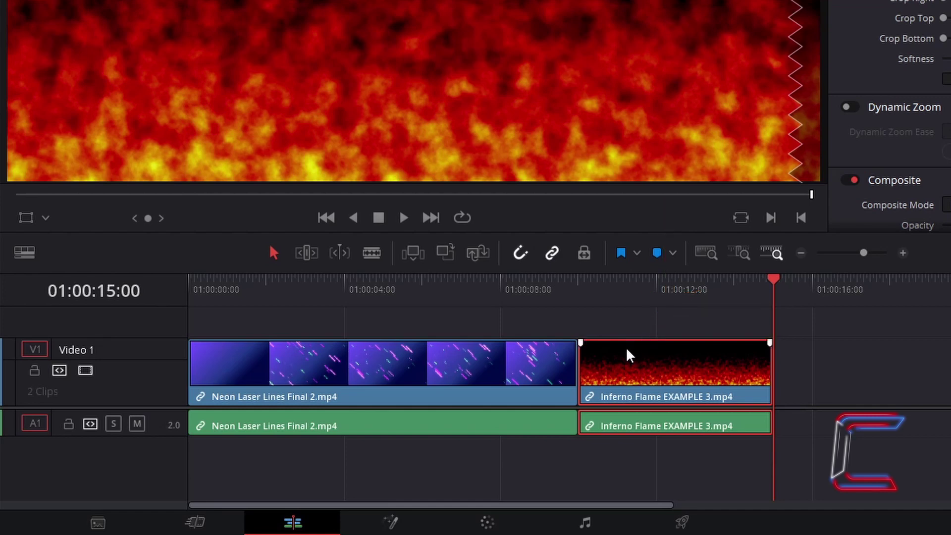
left_click(300, 298)
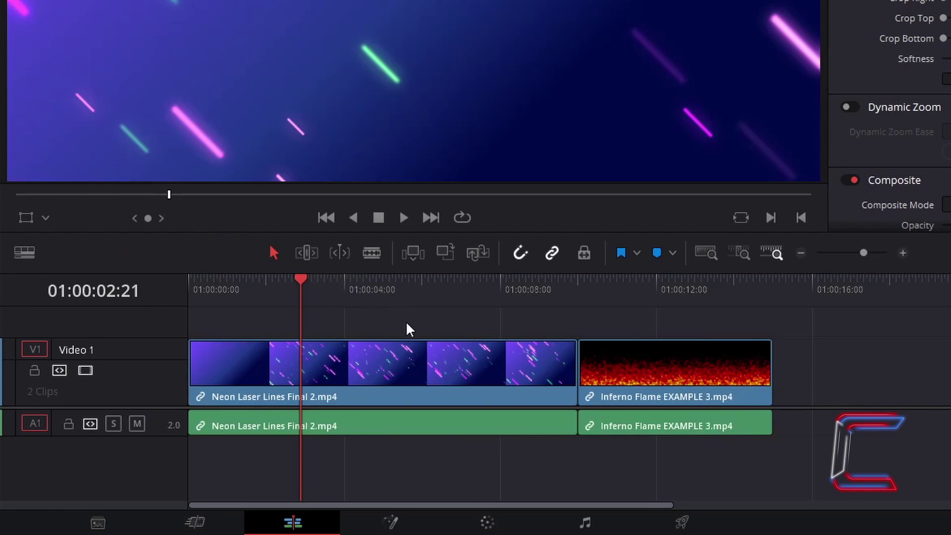
Trim 4 seconds off the Neon clip's end, down to 06:00, leaving a gap before Inferno Flame.
left_click(434, 351)
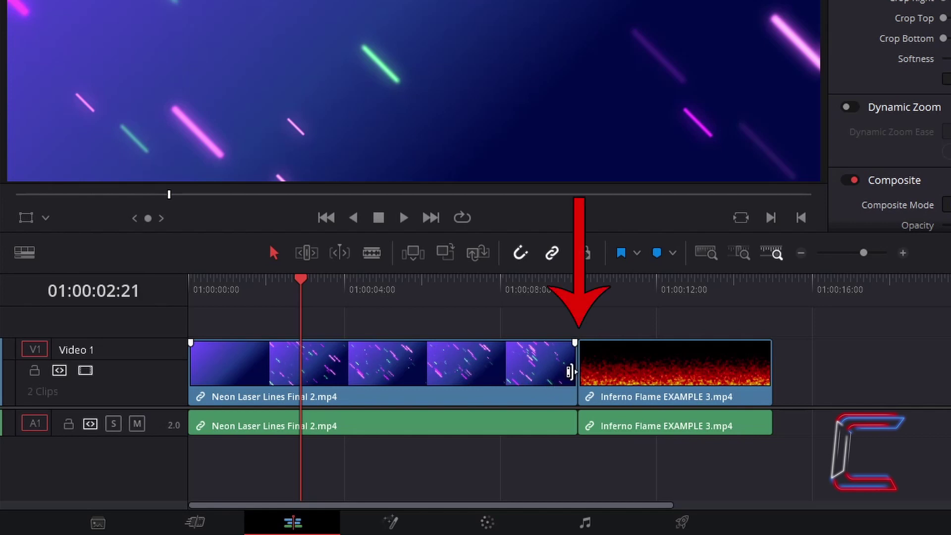
left_click_drag(571, 371, 413, 370)
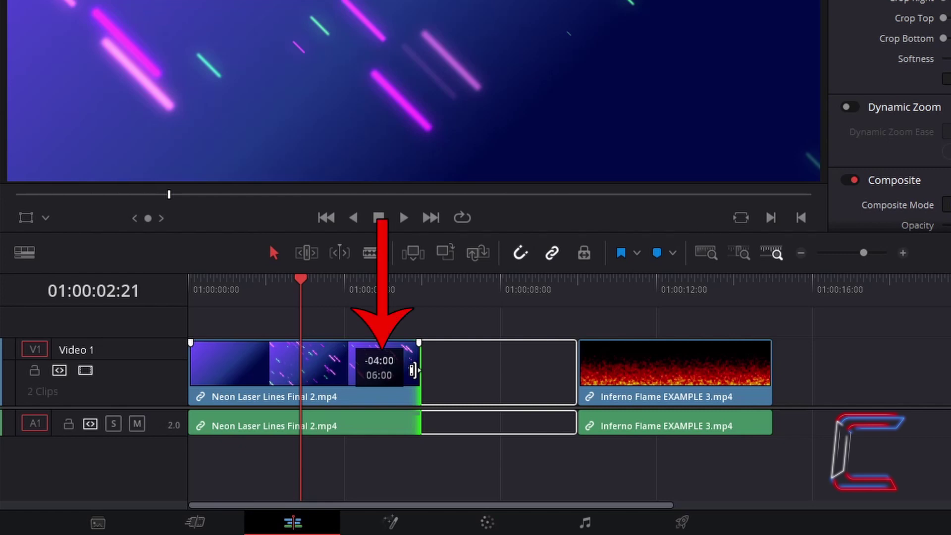
left_click_drag(413, 370, 412, 370)
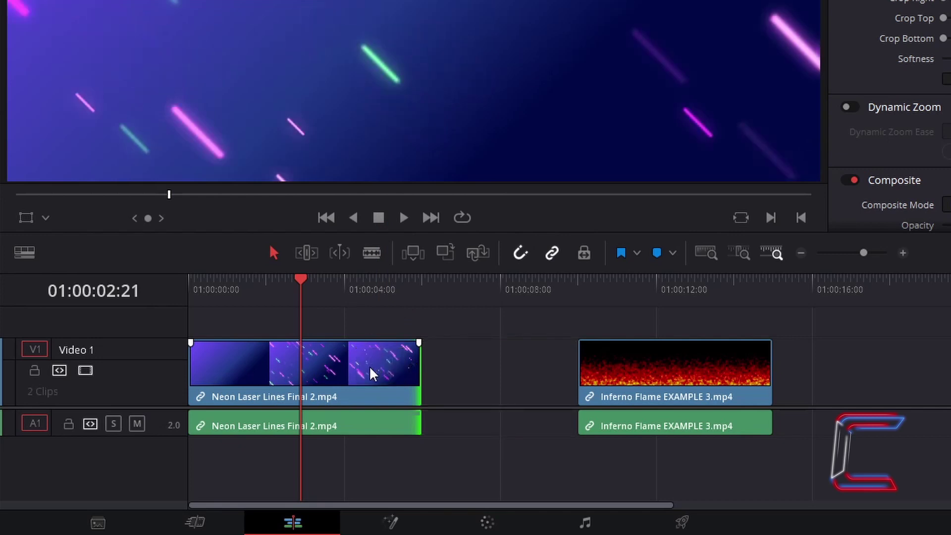
Bring up Change Clip Duration for the Neon clip, showing 00:00:06:00.
right_click(369, 366)
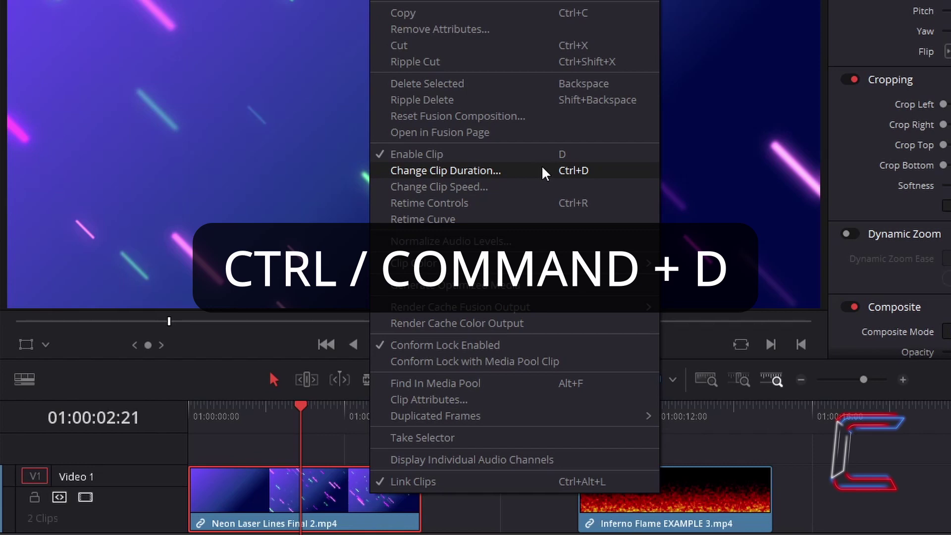
left_click(542, 169)
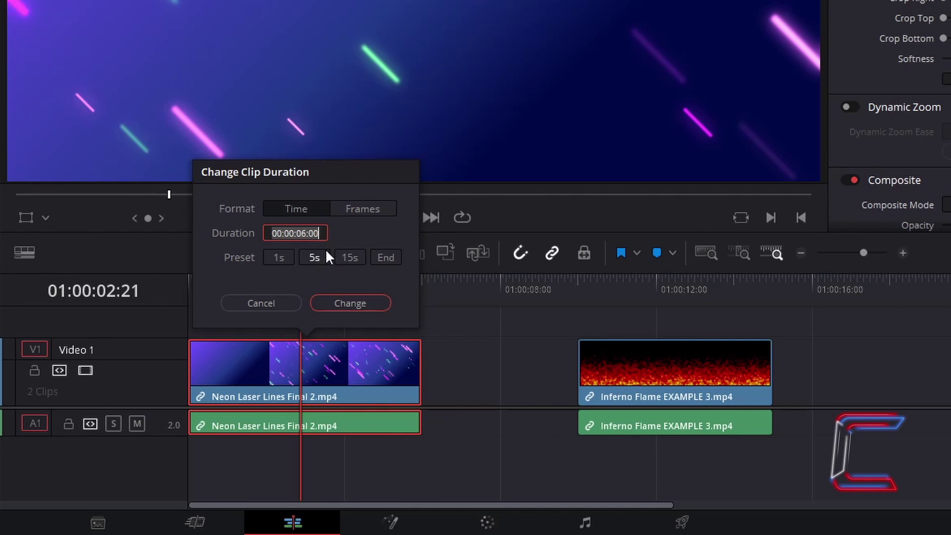
Set the Neon clip's duration to 00:00:08:00 and check its new end at 01:00:08:00.
left_click(298, 232)
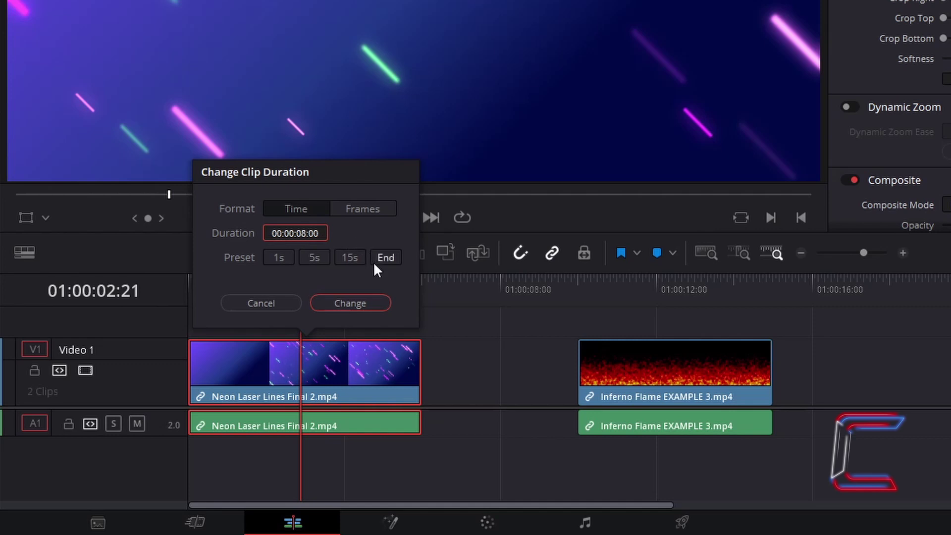
left_click(375, 301)
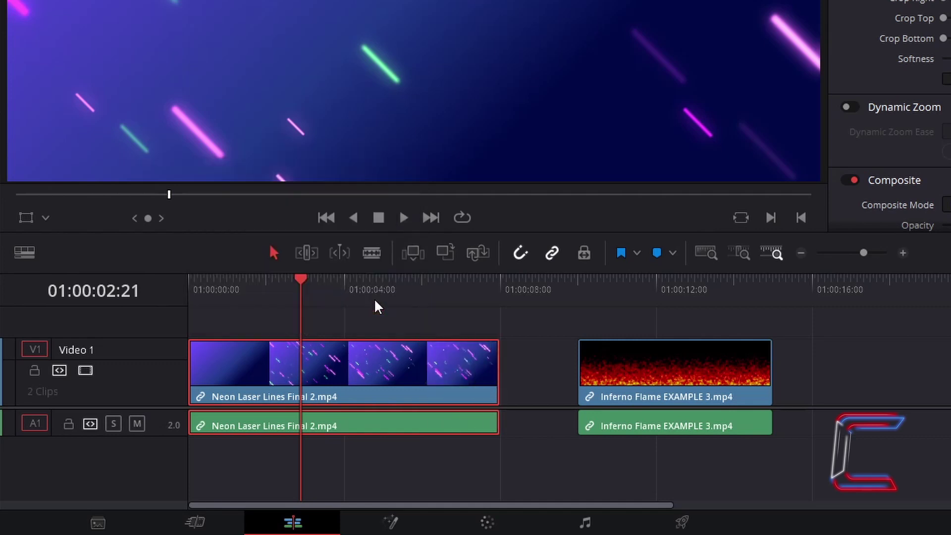
left_click_drag(301, 280, 501, 294)
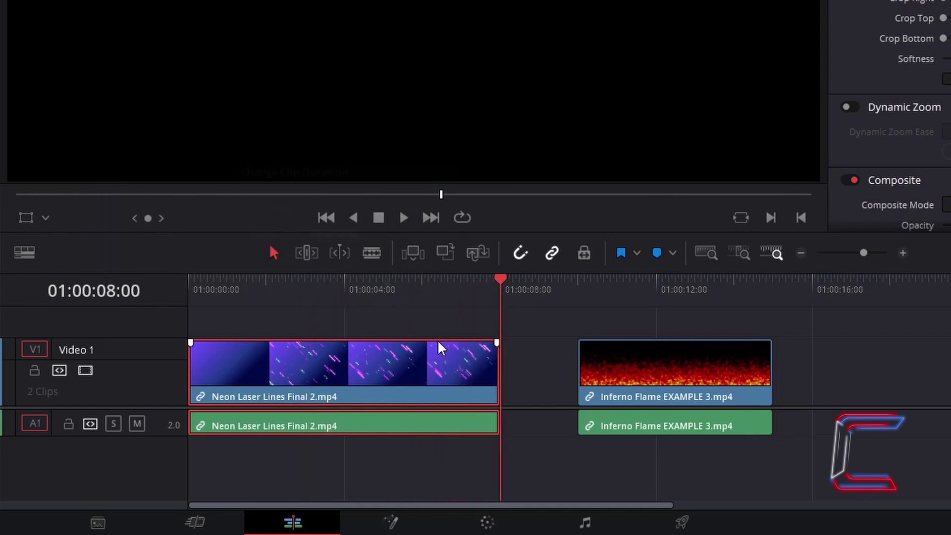
Restore the Neon clip to its full 00:00:10:00 length with the End preset.
key("ctrl+d")
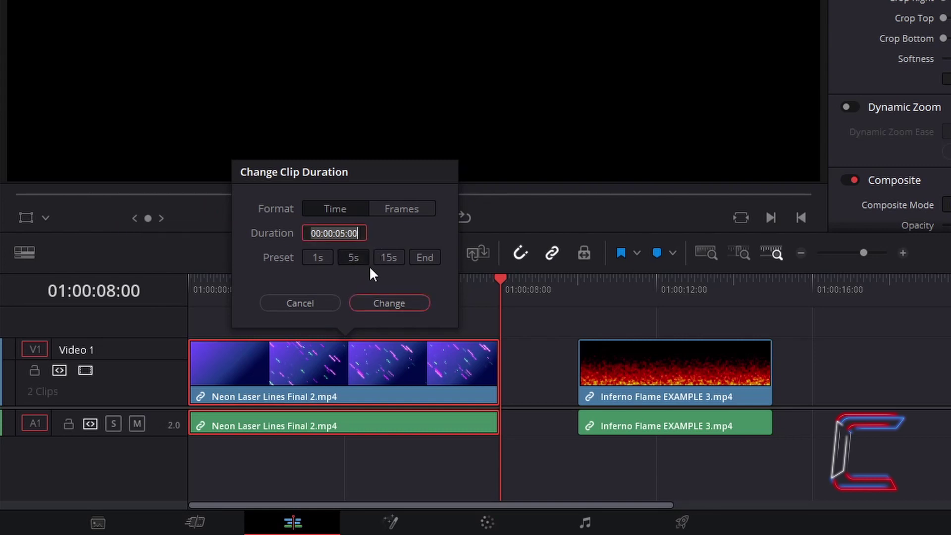
left_click(425, 262)
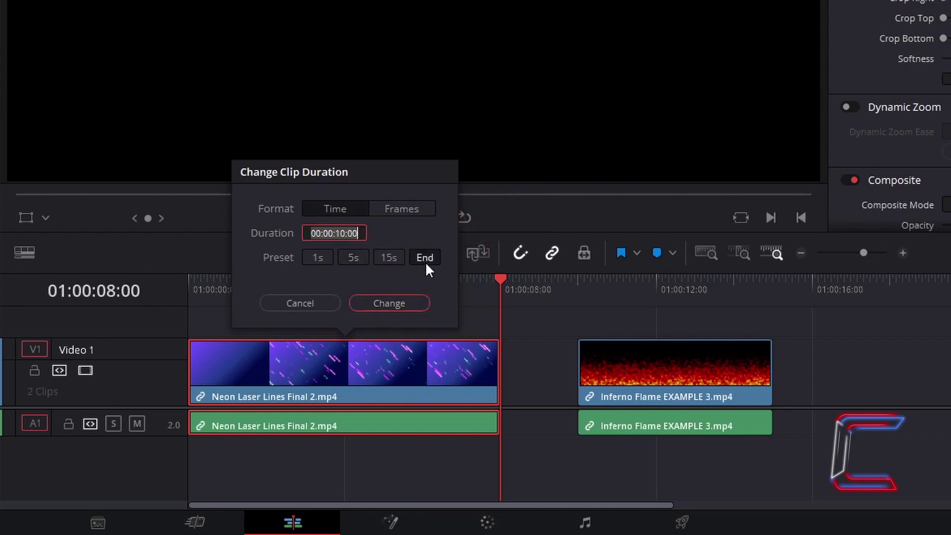
left_click(418, 300)
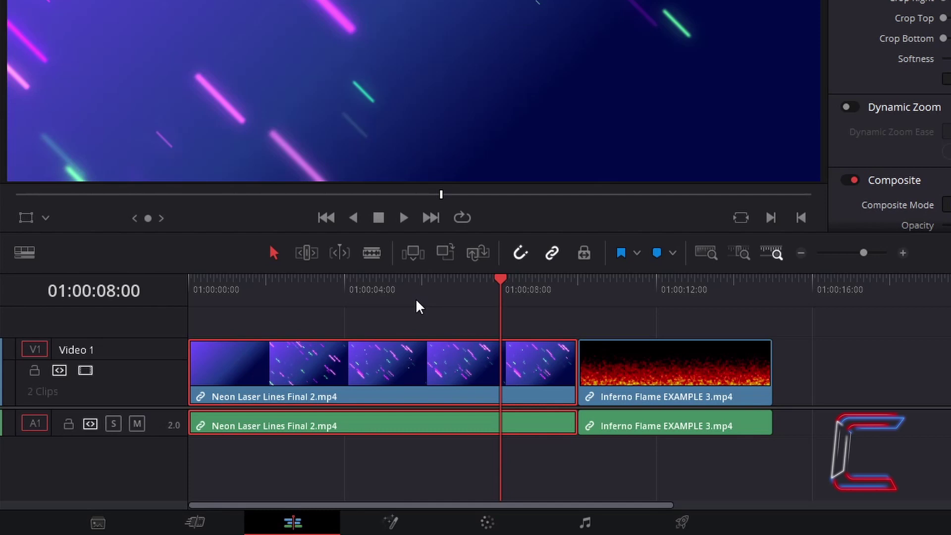
Check the Neon clip's frame rate in Clip Attributes, then set its duration to 239 frames.
key("ctrl+d")
right_click(454, 350)
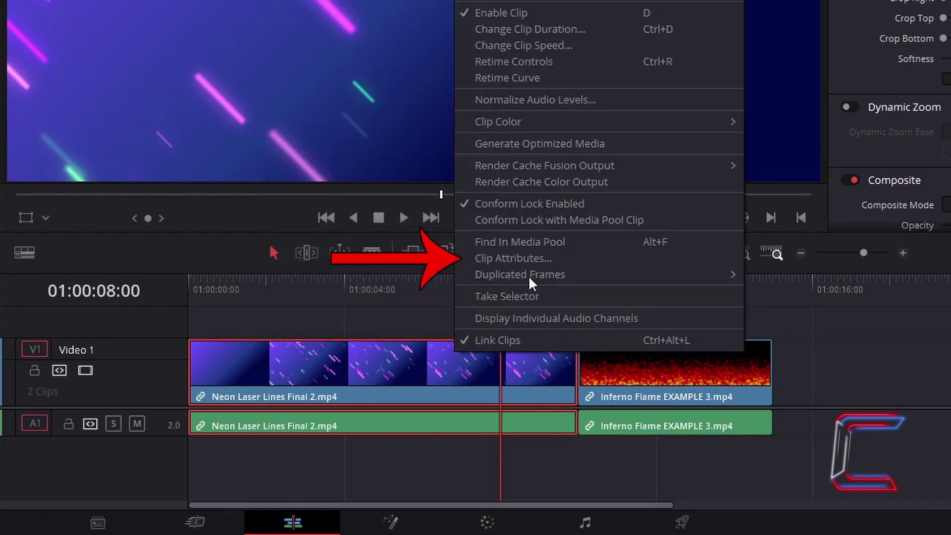
left_click(556, 258)
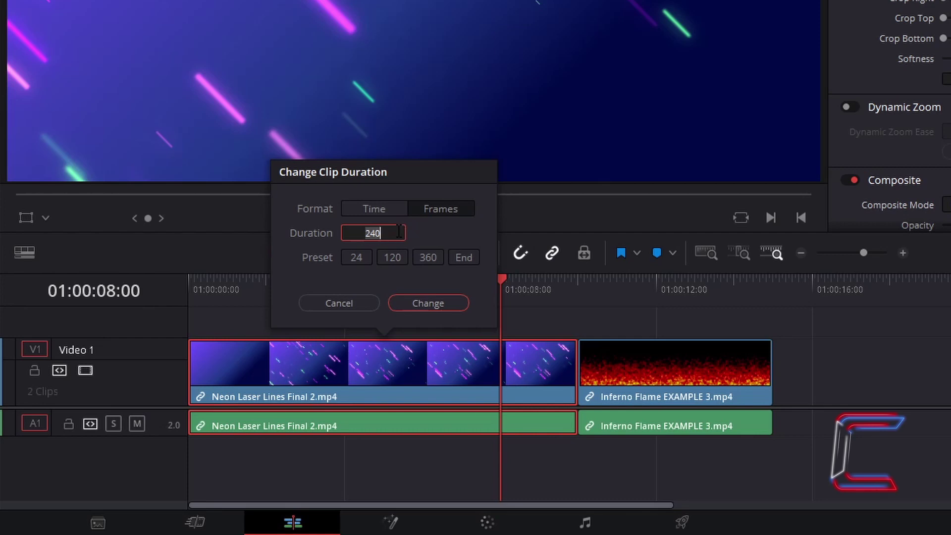
type("24")
key("BackSpace")
type("3")
key("Return")
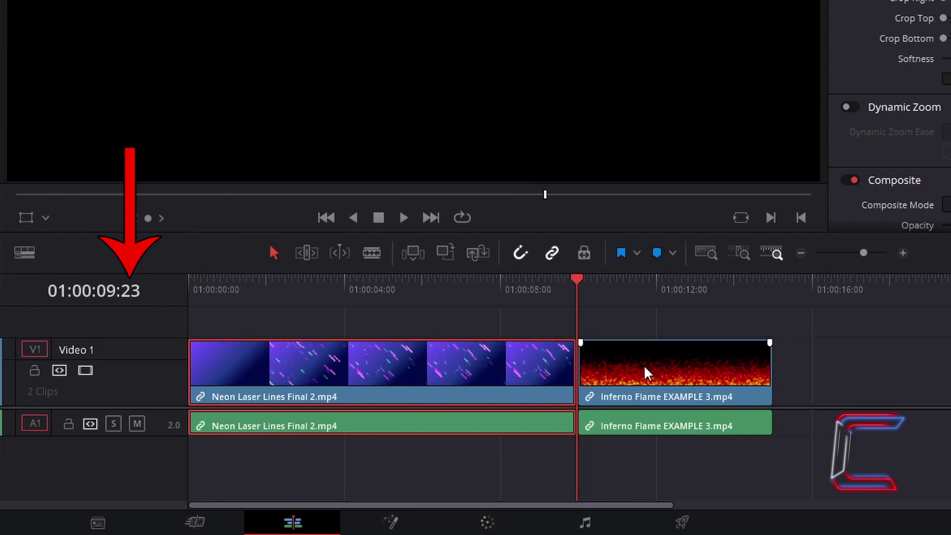
key("ctrl+d")
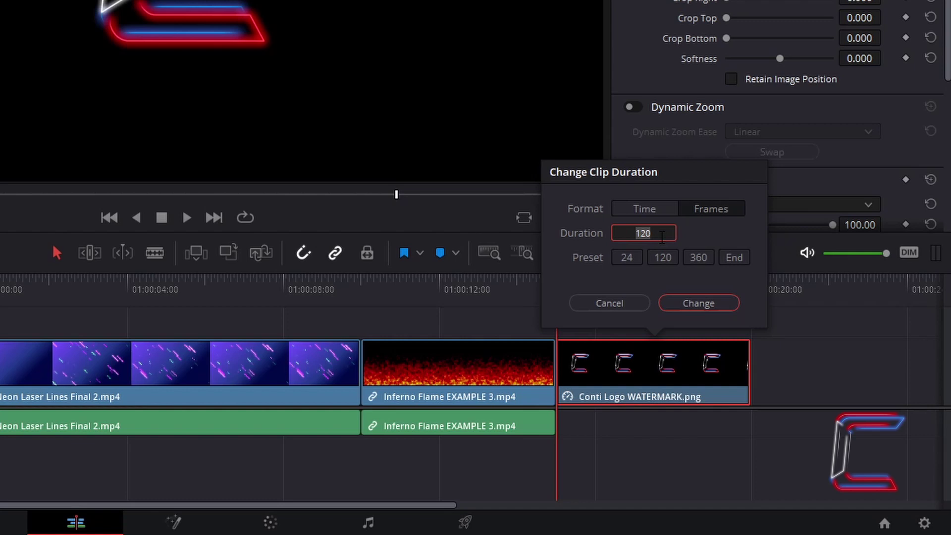
Lengthen the Conti Logo WATERMARK.png still to 220 frames.
type("220")
key("Return")
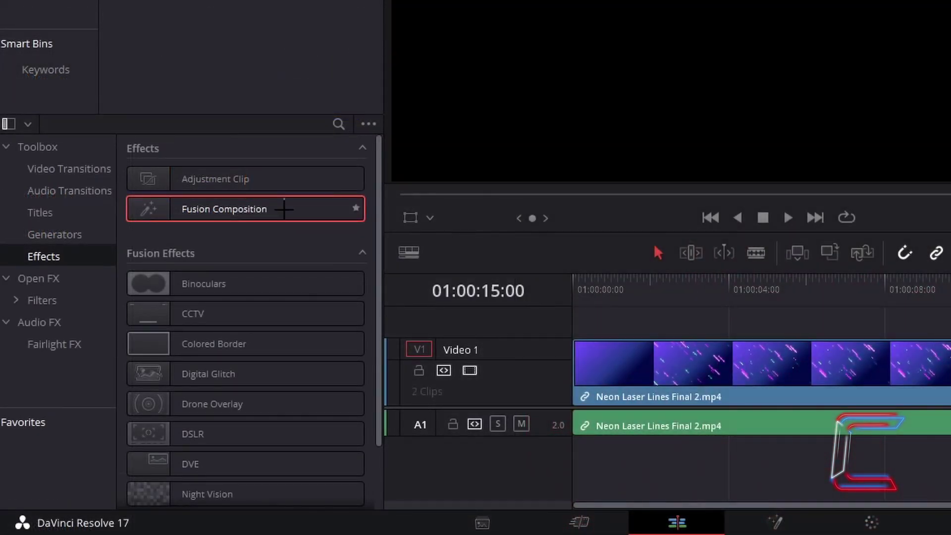
Add a Fusion Composition after Inferno Flame and set its duration to 7 seconds.
left_click_drag(285, 209, 561, 402)
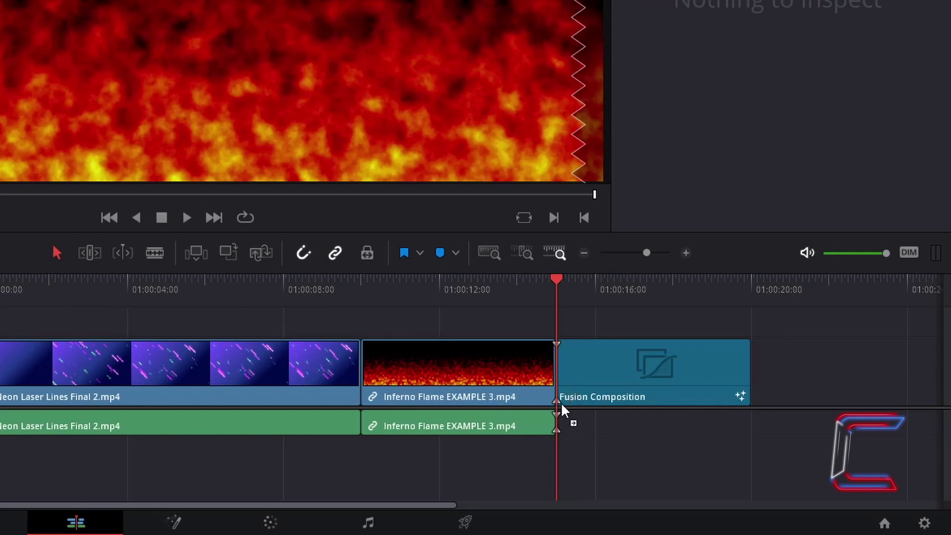
key("ctrl+d")
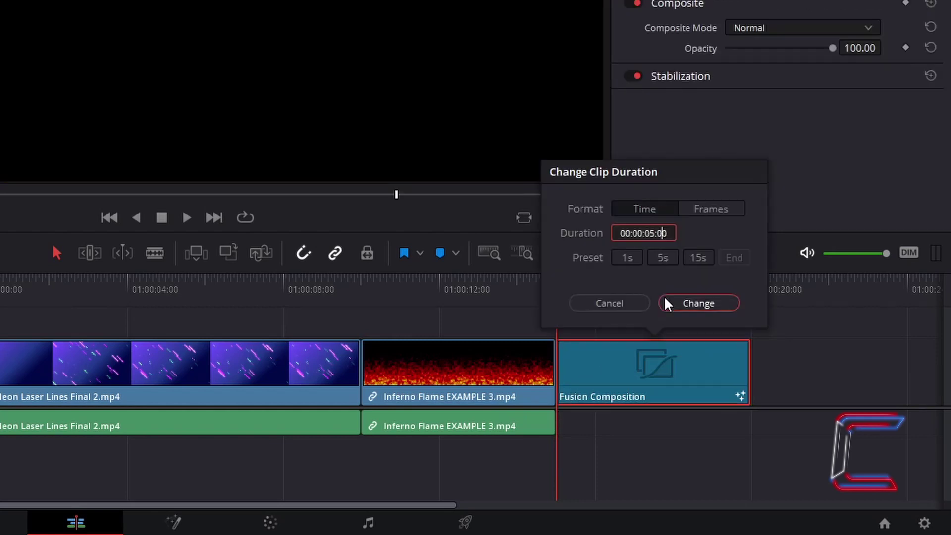
type("7")
left_click(664, 299)
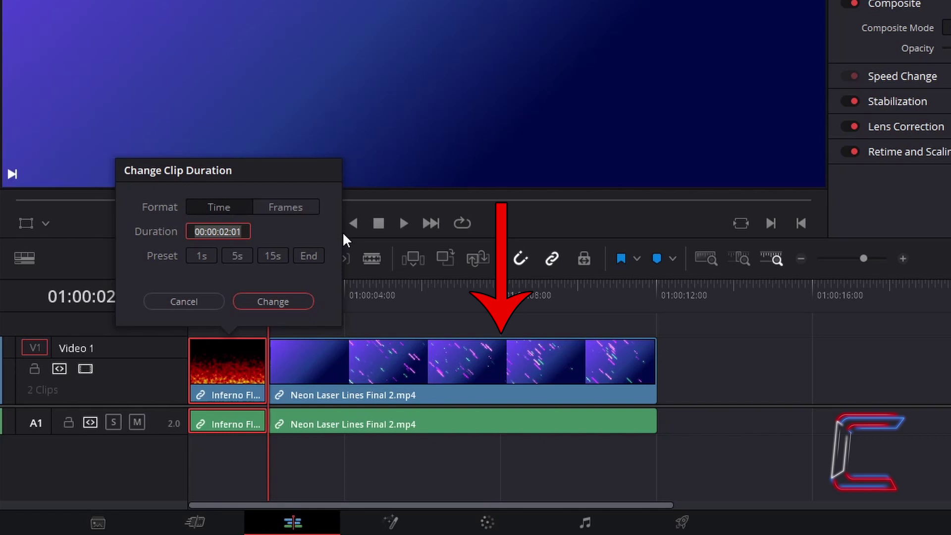
Set Inferno Flame to one second, then extend it to full length with the End preset.
left_click(197, 258)
left_click(294, 306)
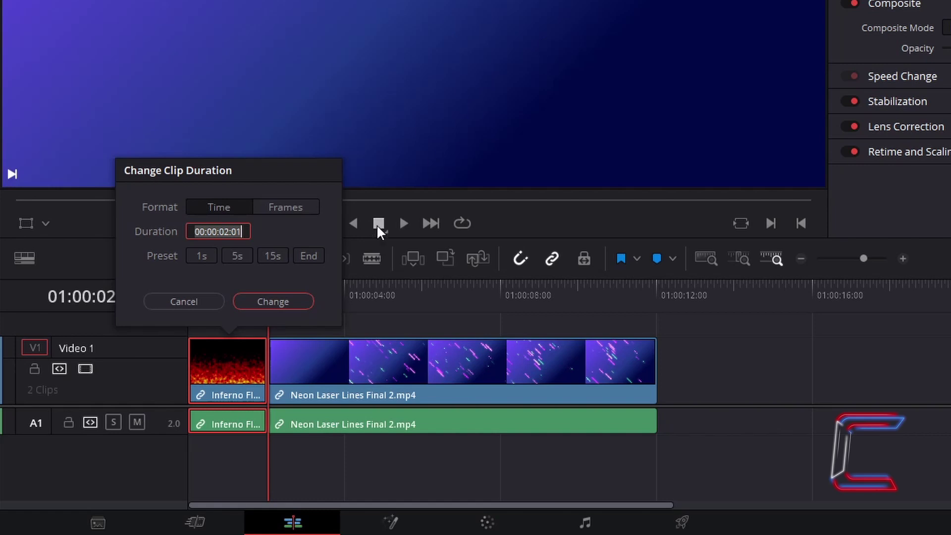
left_click(322, 250)
left_click(298, 299)
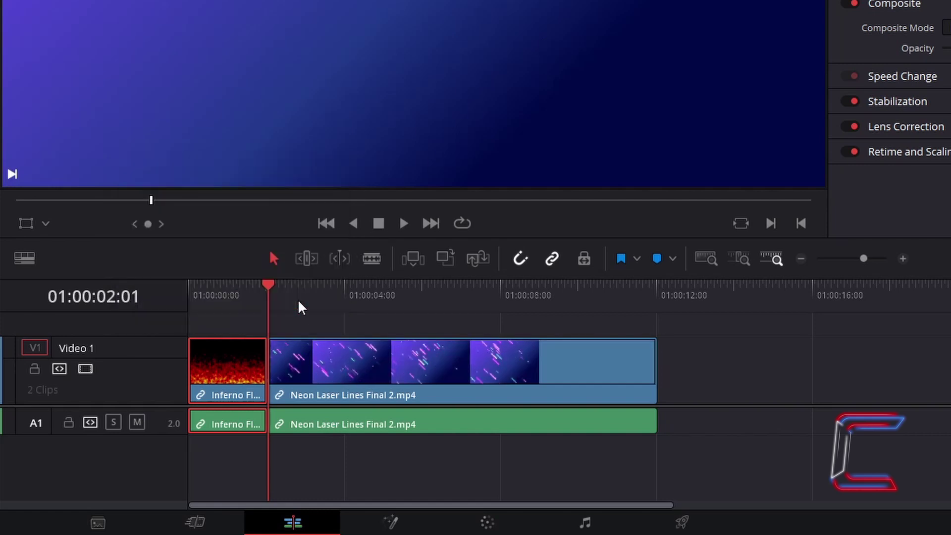